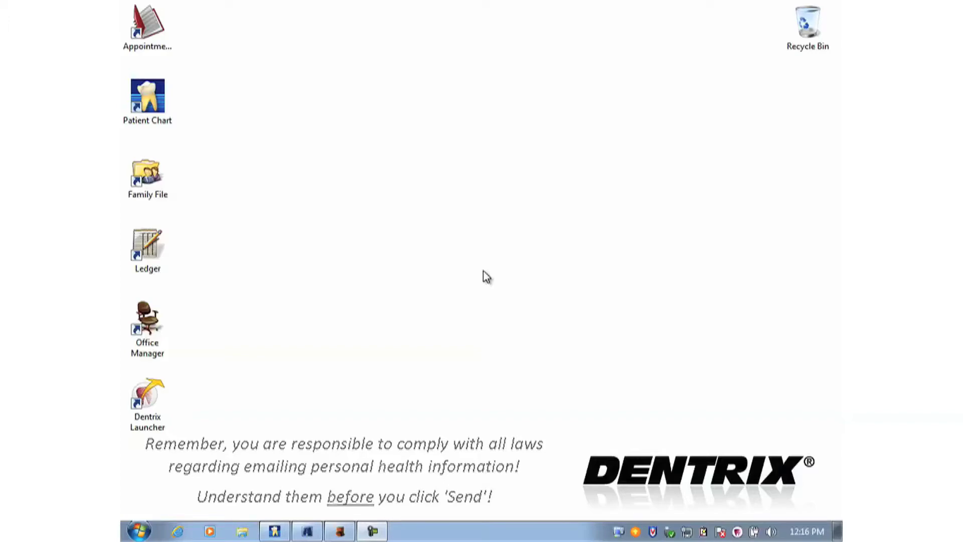
Open the patient's Perio Chart from the Patient Chart
{"action": "left_click", "coordinate": [154, 127]}
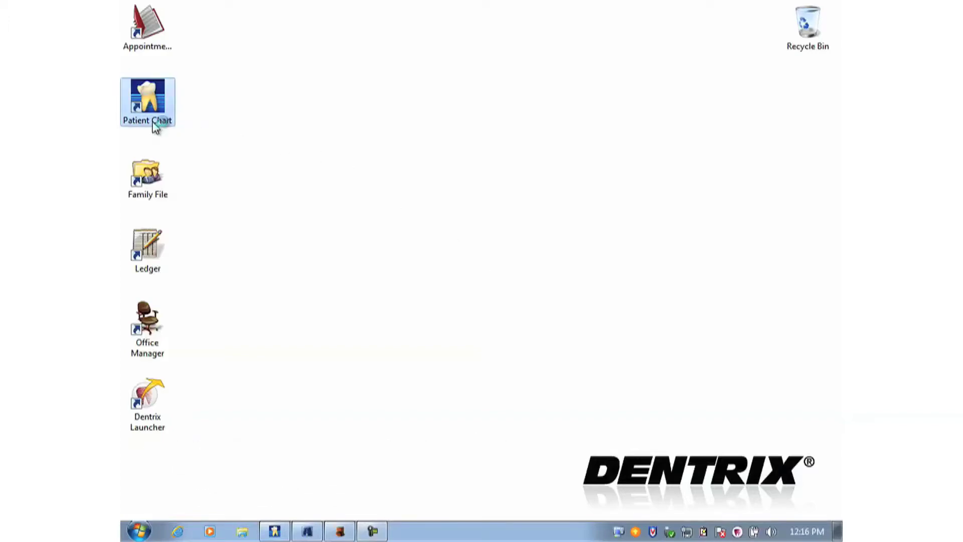
{"action": "double_click", "coordinate": [155, 127]}
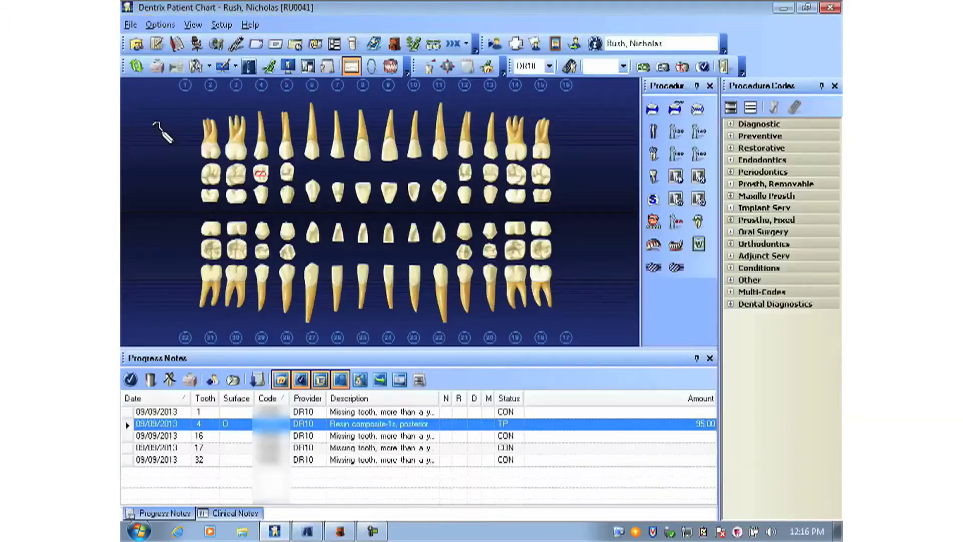
{"action": "left_click", "coordinate": [247, 74]}
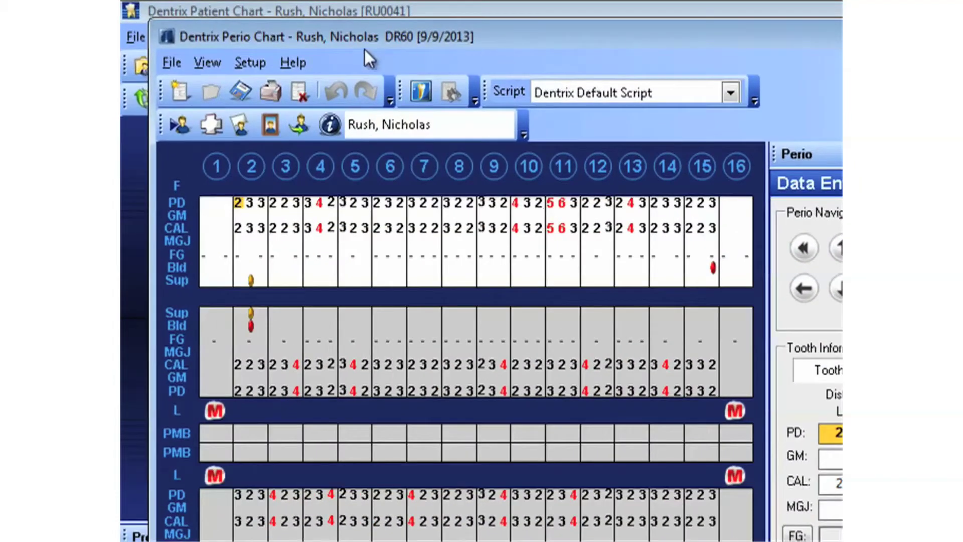
Print the perio exam to preview with all four perio charts included
{"action": "left_click", "coordinate": [179, 59]}
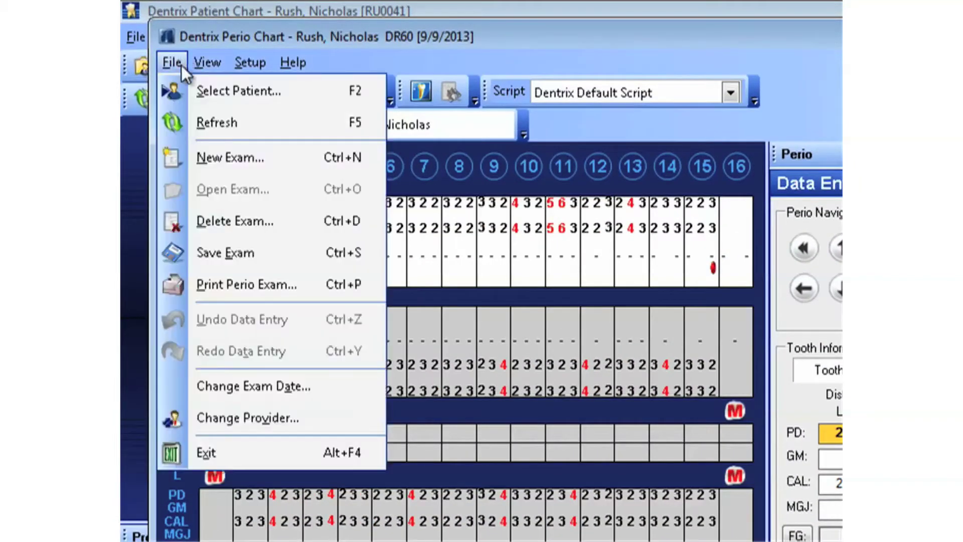
{"action": "left_click", "coordinate": [216, 287]}
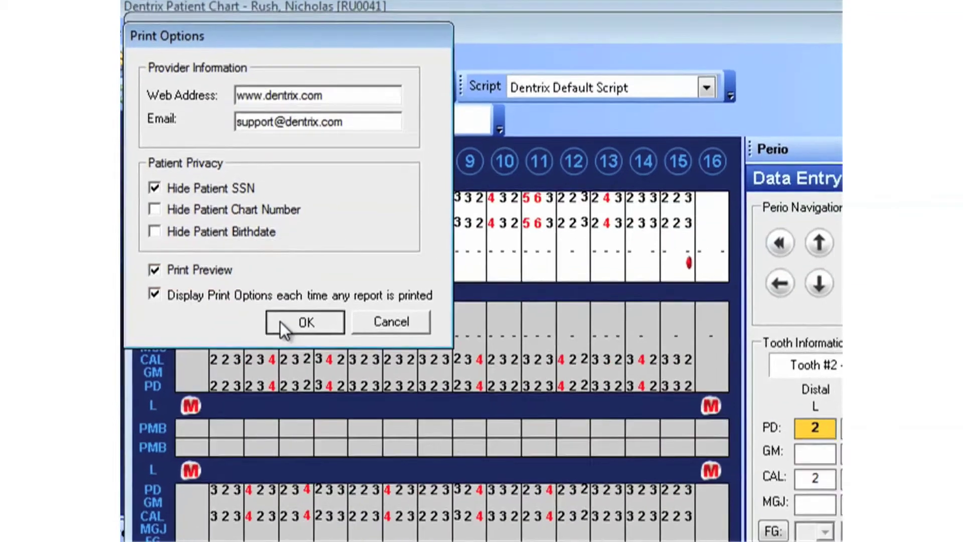
{"action": "left_click", "coordinate": [308, 329]}
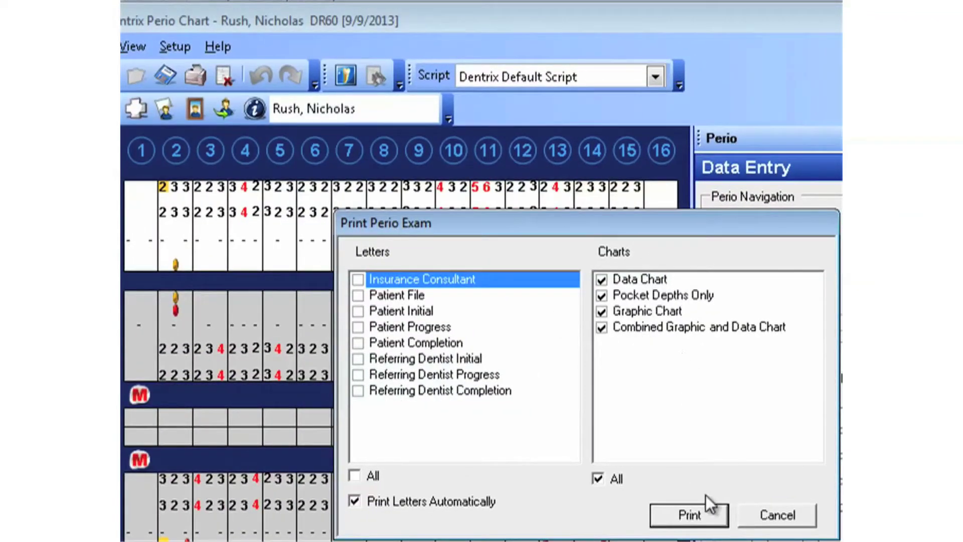
{"action": "left_click", "coordinate": [719, 518]}
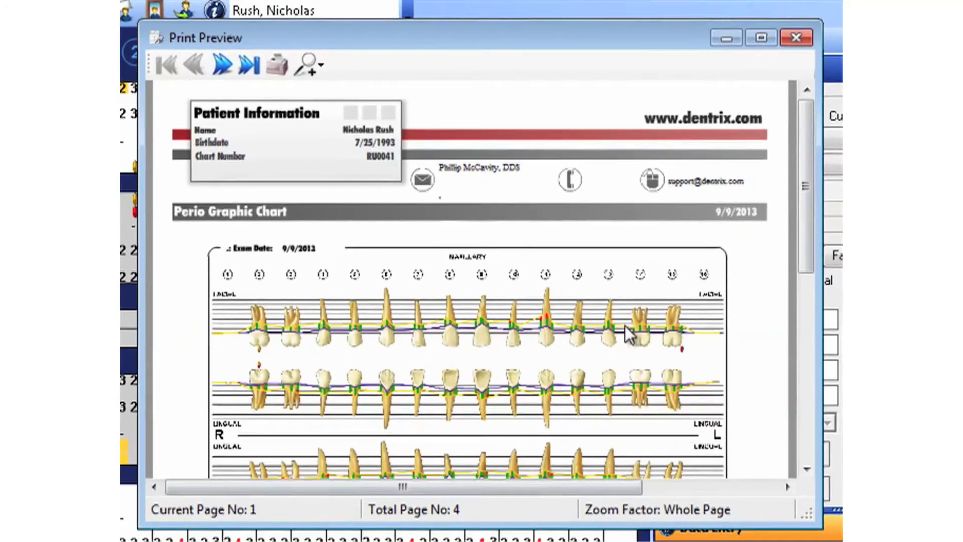
Print the previewed perio exam to the Send to Dentrix Document Center printer
{"action": "left_click", "coordinate": [277, 65]}
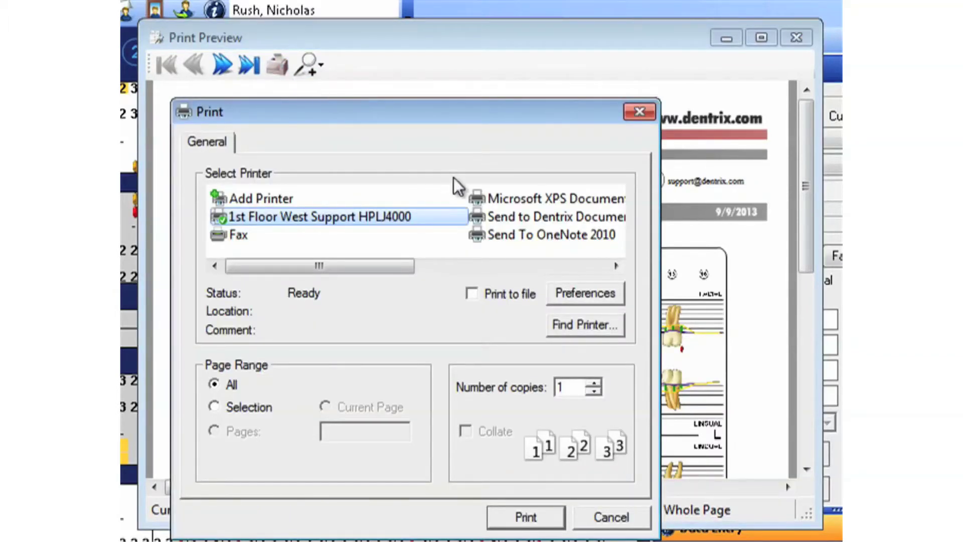
{"action": "left_click", "coordinate": [491, 213]}
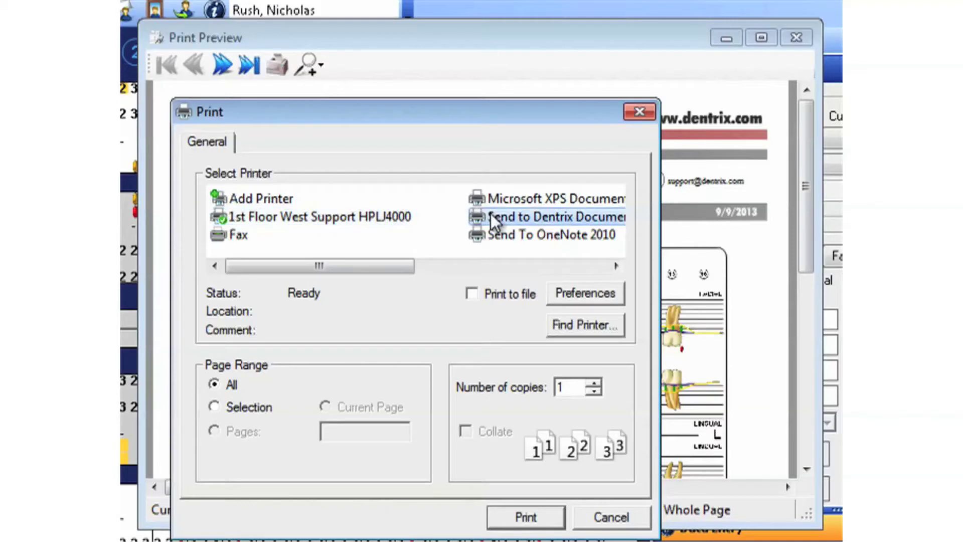
{"action": "left_click_drag", "start_coordinate": [414, 266], "coordinate": [523, 266]}
{"action": "left_click", "coordinate": [556, 519]}
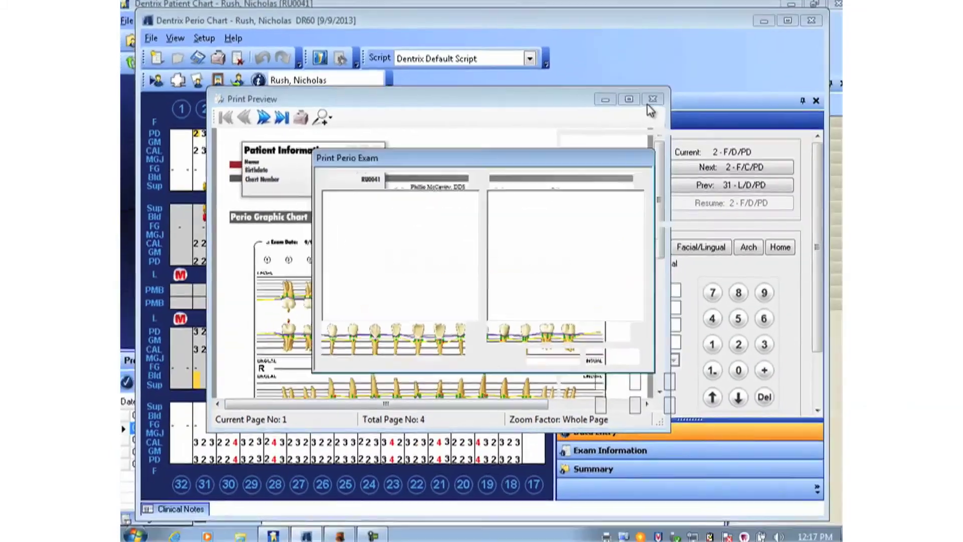
Close the print preview and the Perio Chart, confirming with Yes
{"action": "left_click", "coordinate": [796, 38]}
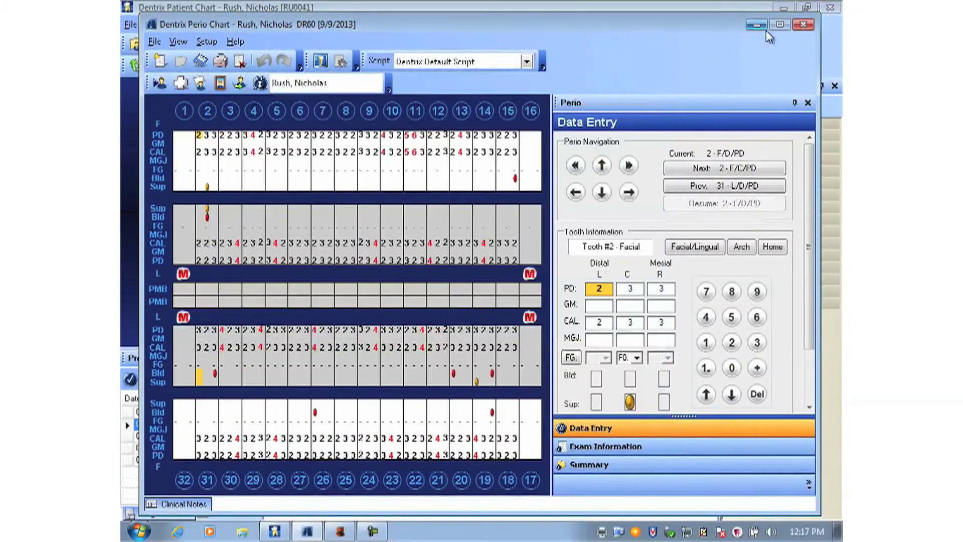
{"action": "left_click", "coordinate": [803, 24]}
{"action": "left_click", "coordinate": [451, 297]}
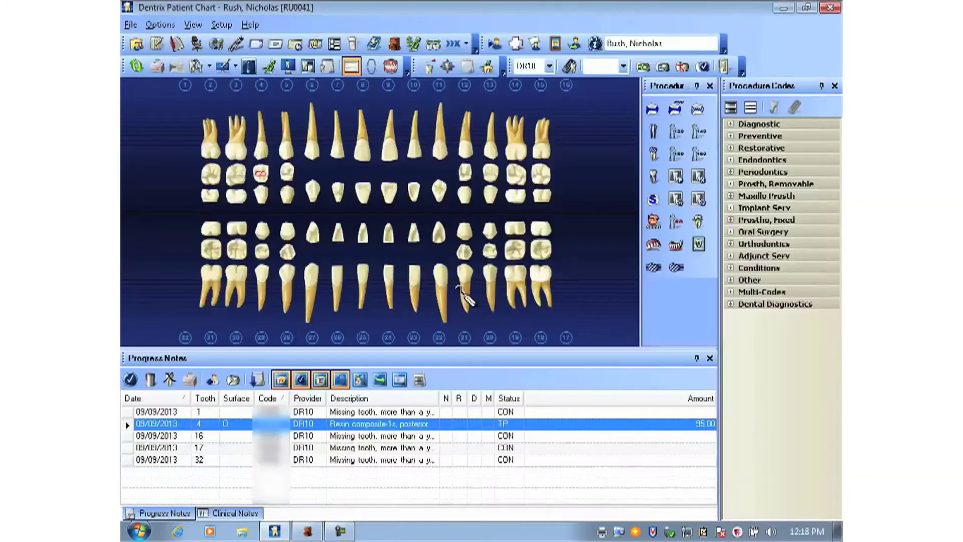
Open Document Center for the patient and show its Unfiled Documents
{"action": "left_click", "coordinate": [399, 50]}
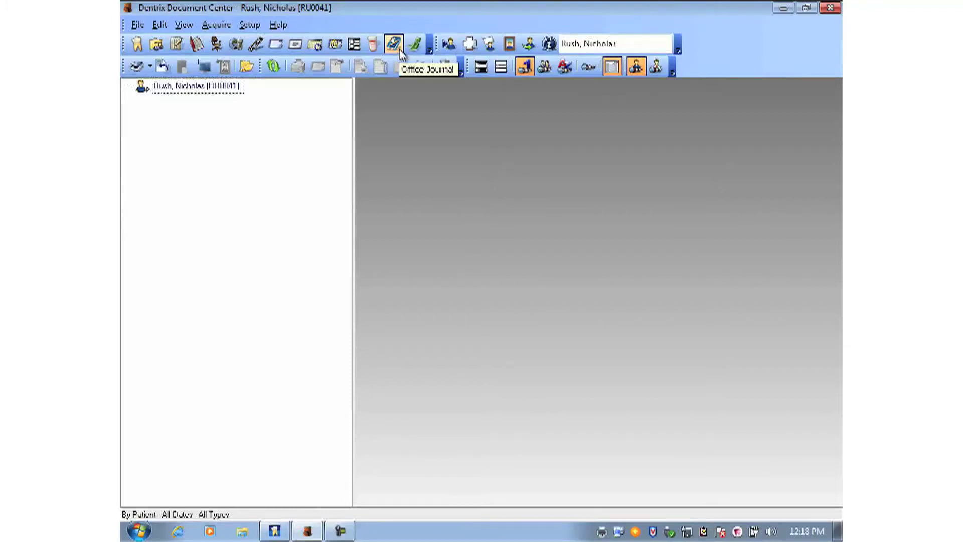
{"action": "left_click", "coordinate": [250, 24]}
{"action": "mouse_move", "coordinate": [231, 27]}
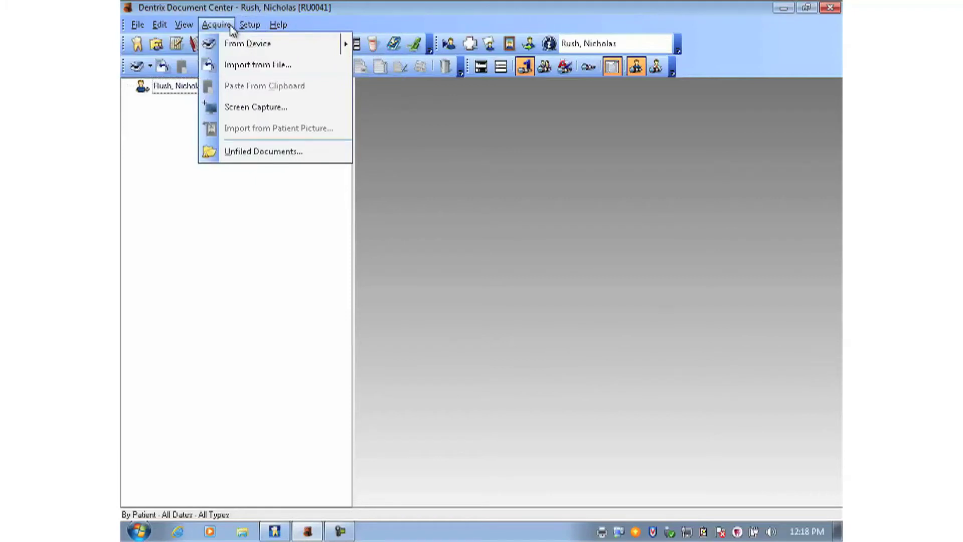
{"action": "left_click", "coordinate": [238, 158]}
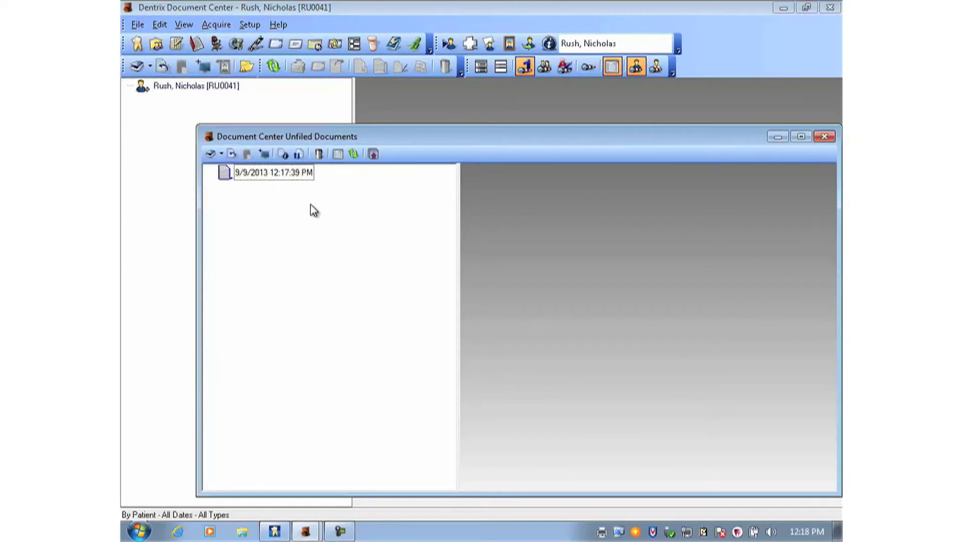
Drag the 9/9/2013 12:17:39 PM unfiled document onto the patient in the tree
{"action": "left_click", "coordinate": [298, 184]}
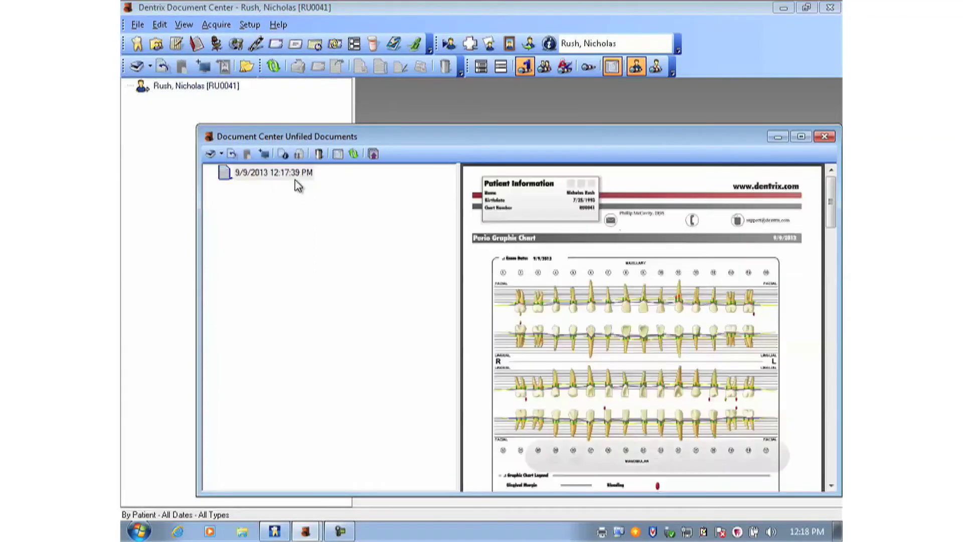
{"action": "left_click", "coordinate": [298, 183]}
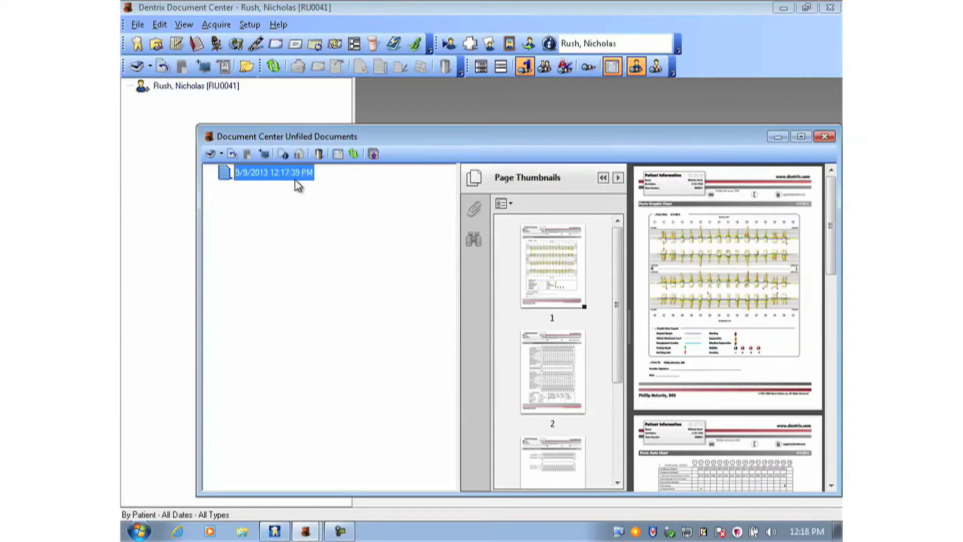
{"action": "left_click_drag", "start_coordinate": [297, 183], "coordinate": [211, 92]}
{"action": "left_click_drag", "start_coordinate": [211, 93], "coordinate": [212, 93]}
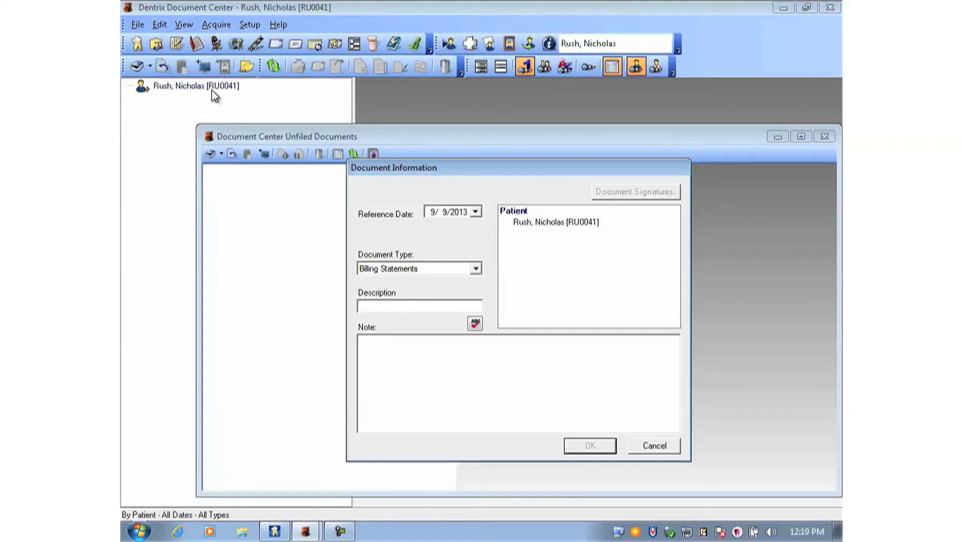
Keep date 9/9/2013; set type Patient Treatment, description 'Perio Exam', note 'Comprehensive Perio Exam'
{"action": "left_click", "coordinate": [475, 212]}
{"action": "left_click", "coordinate": [475, 213]}
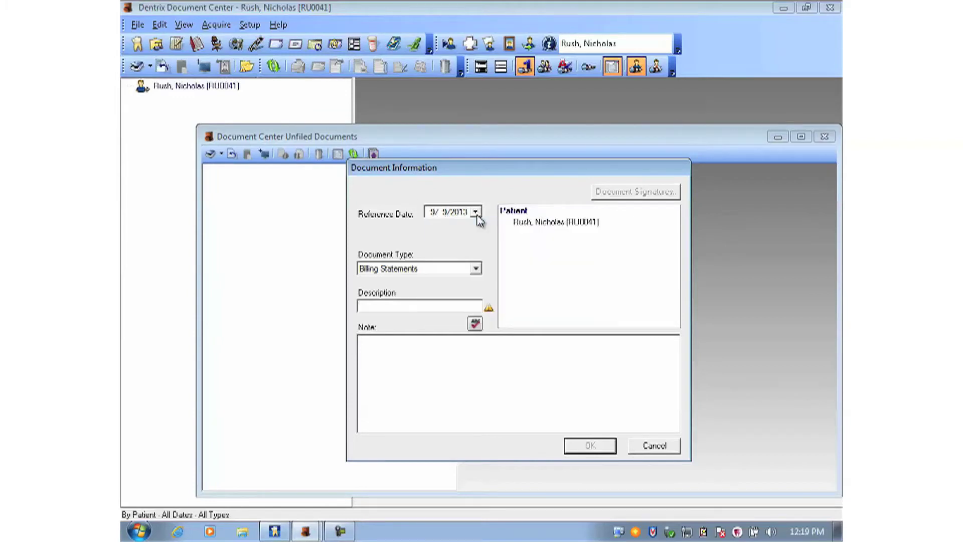
{"action": "left_click", "coordinate": [451, 268]}
{"action": "left_click", "coordinate": [443, 343]}
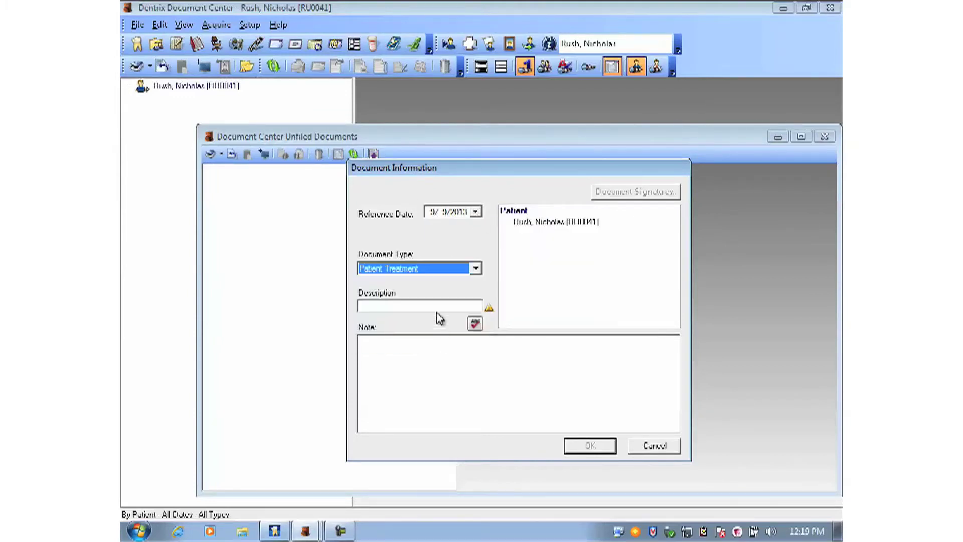
{"action": "type", "text": "Perio Exam"}
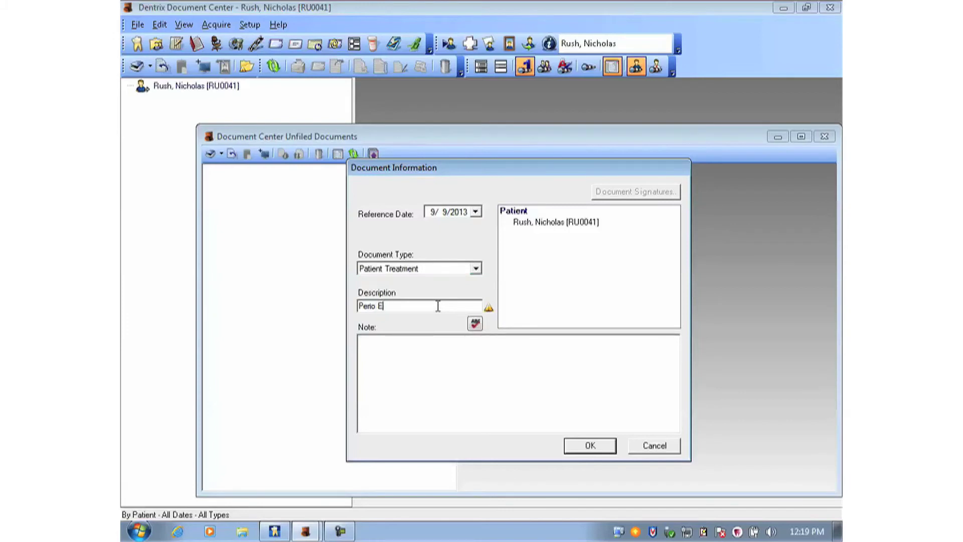
{"action": "left_click", "coordinate": [439, 363]}
{"action": "type", "text": "Comprehensive Perio "}
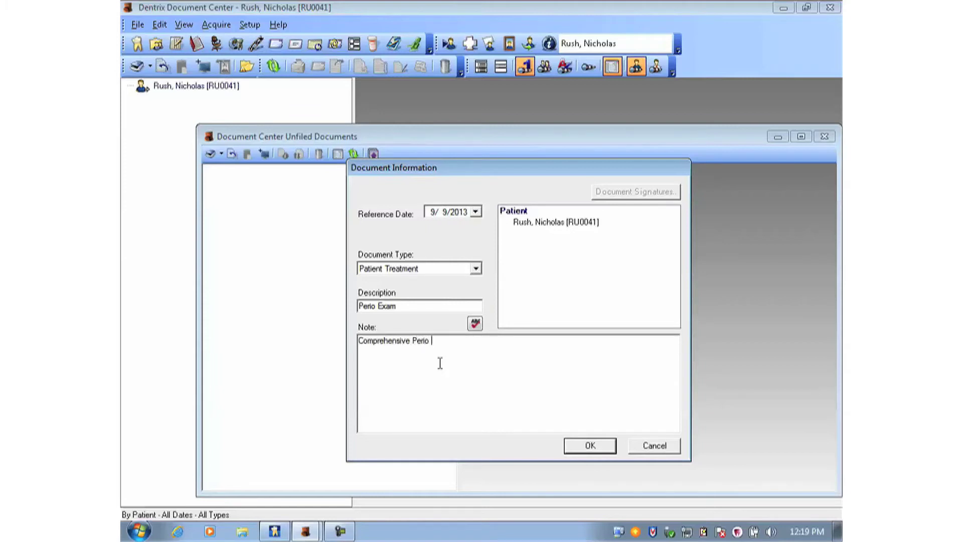
{"action": "type", "text": "Exam"}
{"action": "left_click", "coordinate": [583, 446]}
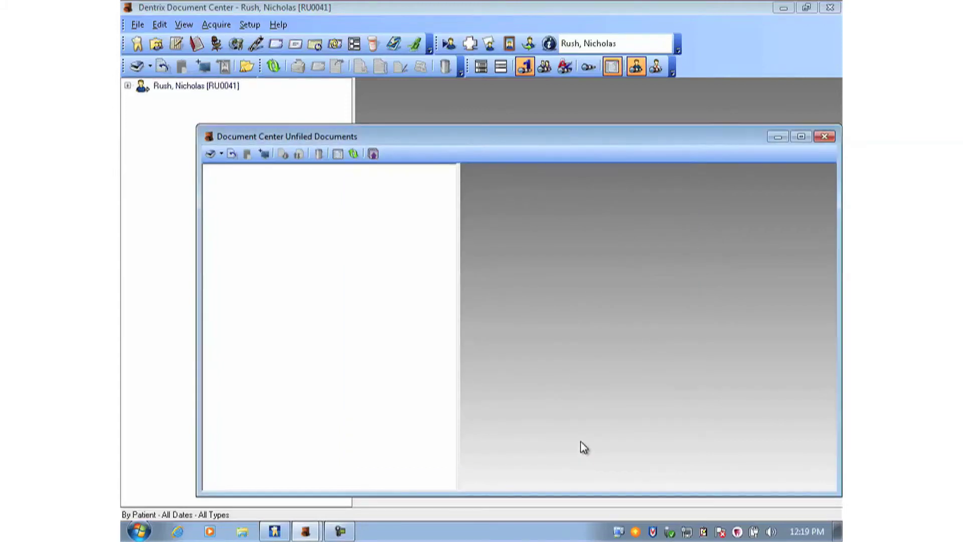
Select the 9/9/2013 Perio Exam and add the periodontist as its Referred TO attachment
{"action": "left_click", "coordinate": [482, 75]}
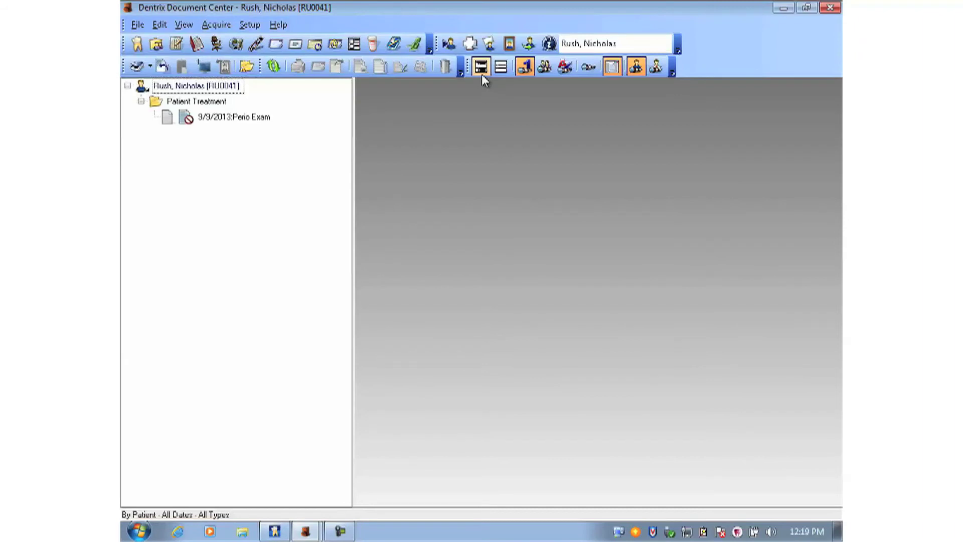
{"action": "left_click", "coordinate": [242, 116]}
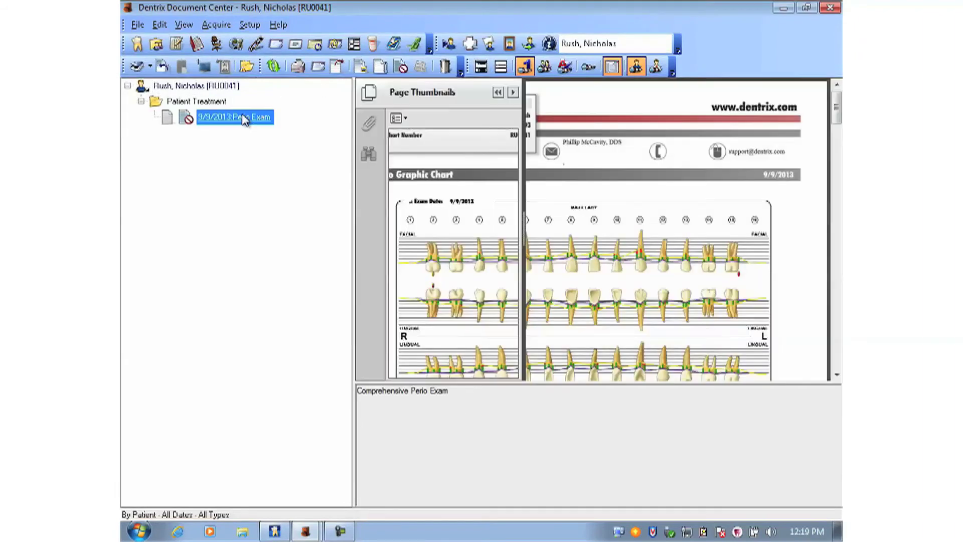
{"action": "left_click", "coordinate": [160, 25]}
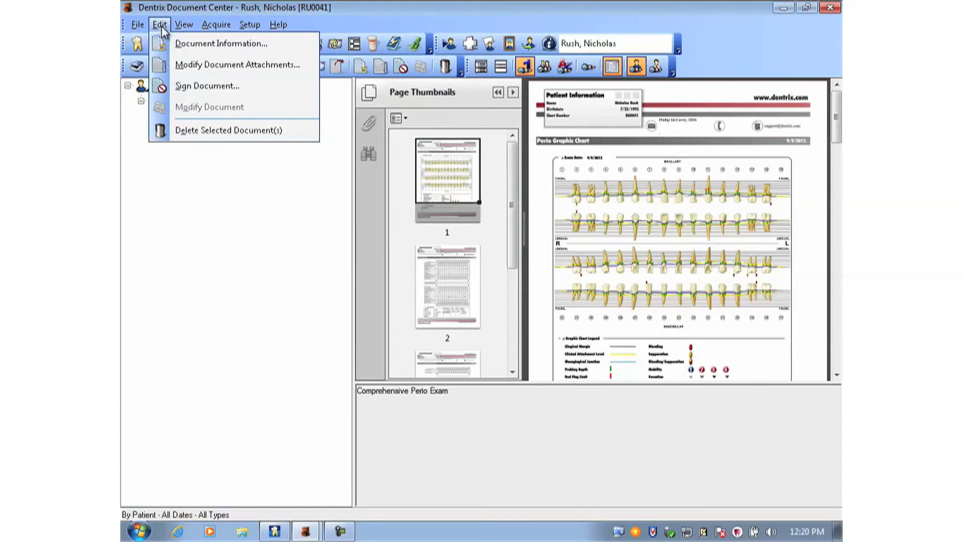
{"action": "left_click", "coordinate": [182, 68]}
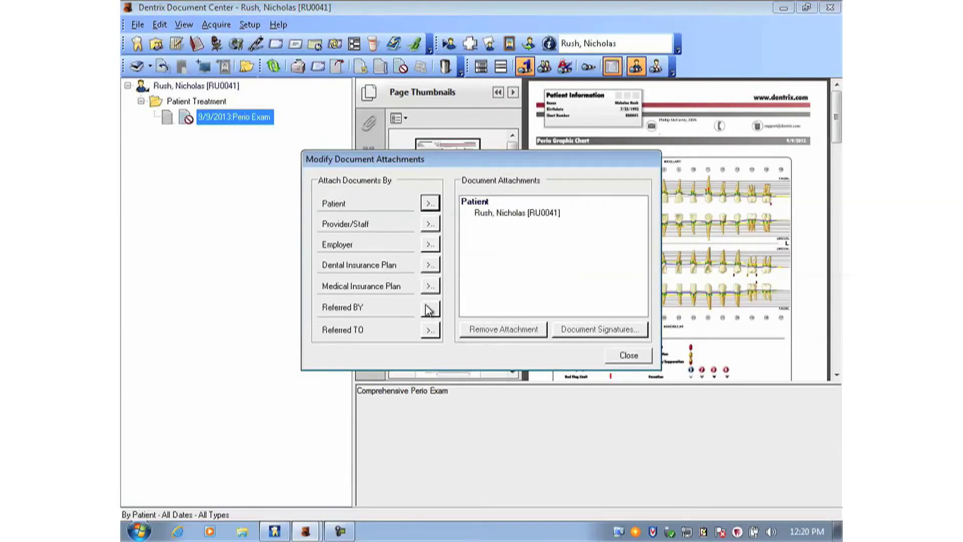
{"action": "left_click", "coordinate": [429, 332]}
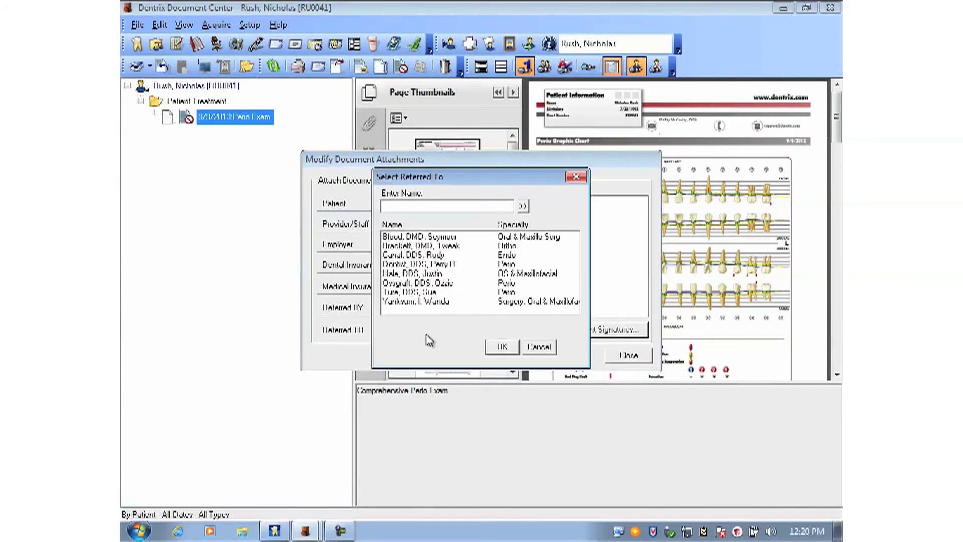
{"action": "left_click", "coordinate": [431, 294]}
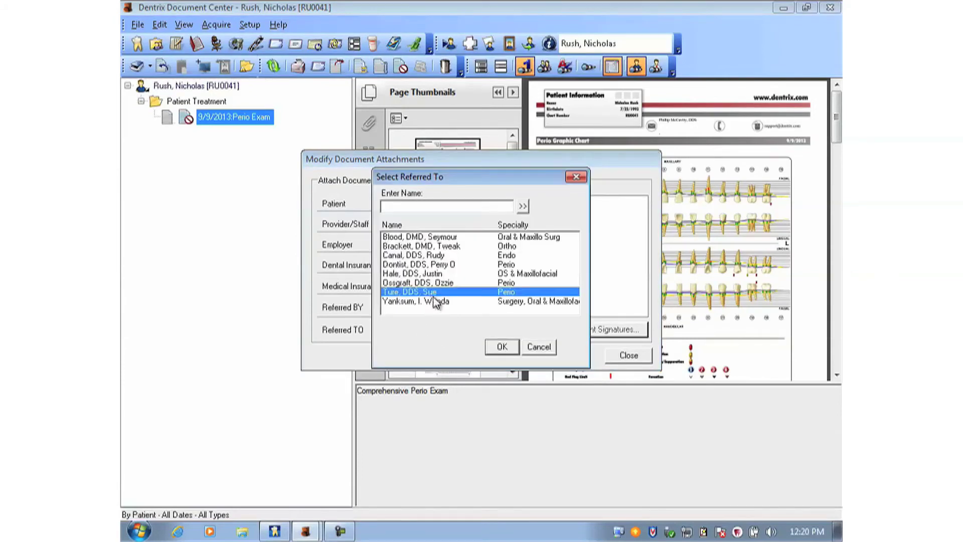
{"action": "left_click", "coordinate": [499, 347]}
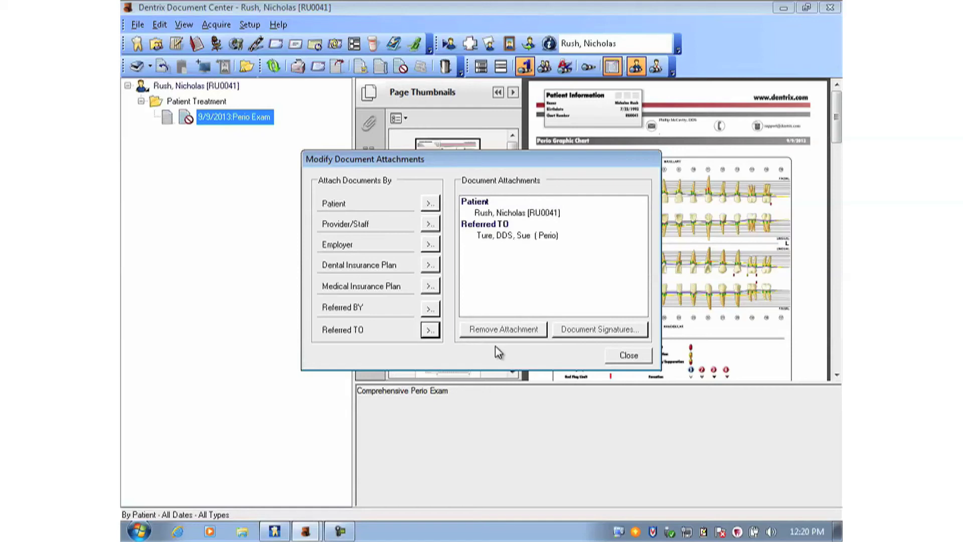
{"action": "left_click", "coordinate": [628, 354]}
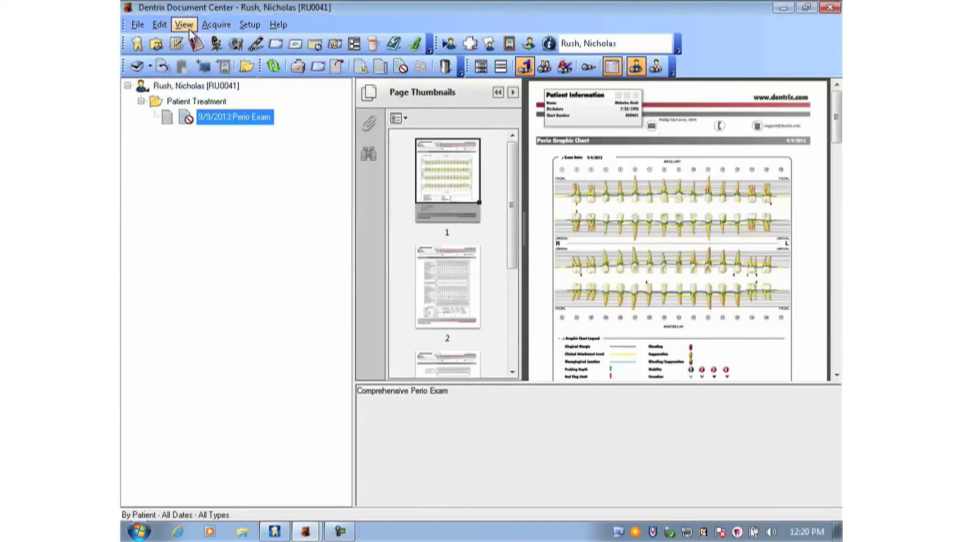
View documents By Referred To for the periodontist and preview the 9/9/2013 Perio Exam
{"action": "left_click", "coordinate": [183, 24]}
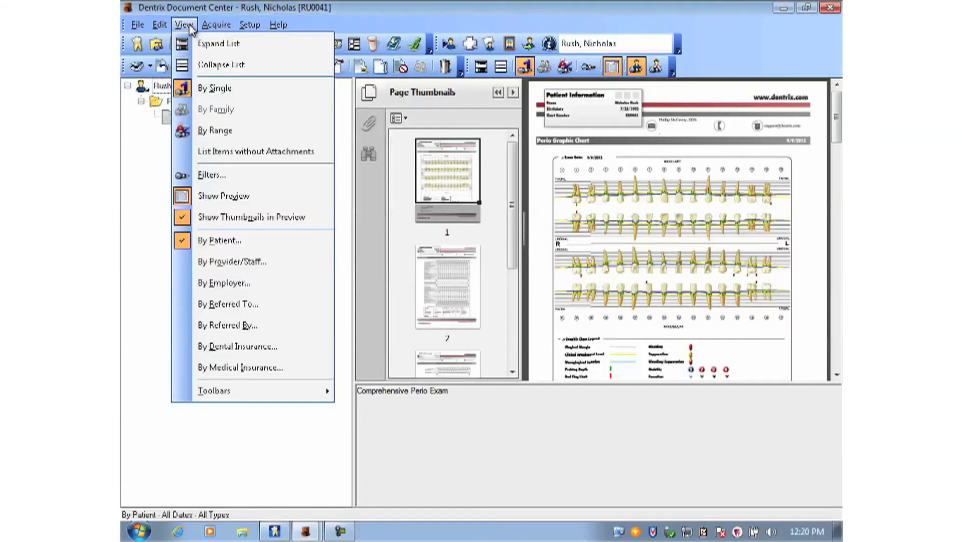
{"action": "left_click", "coordinate": [224, 303]}
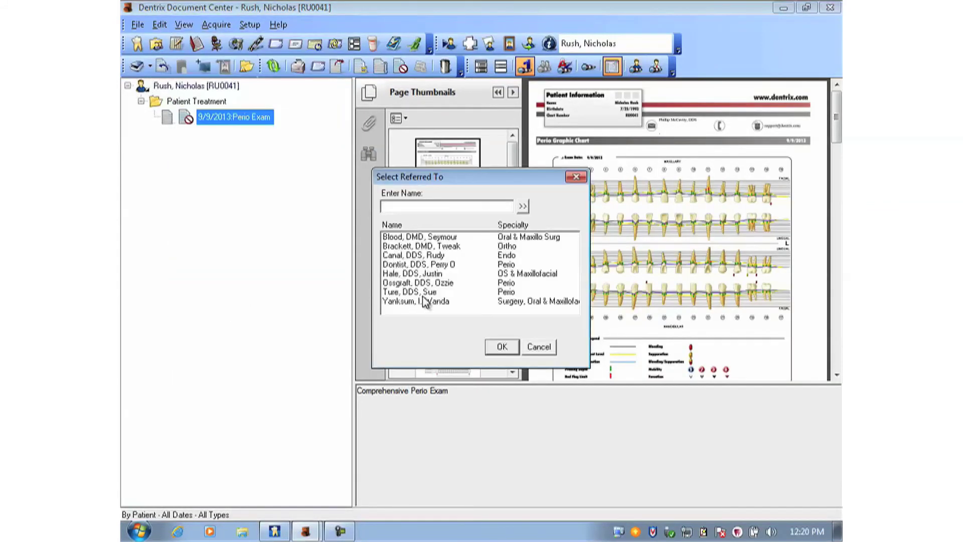
{"action": "left_click", "coordinate": [429, 295]}
{"action": "left_click", "coordinate": [500, 347]}
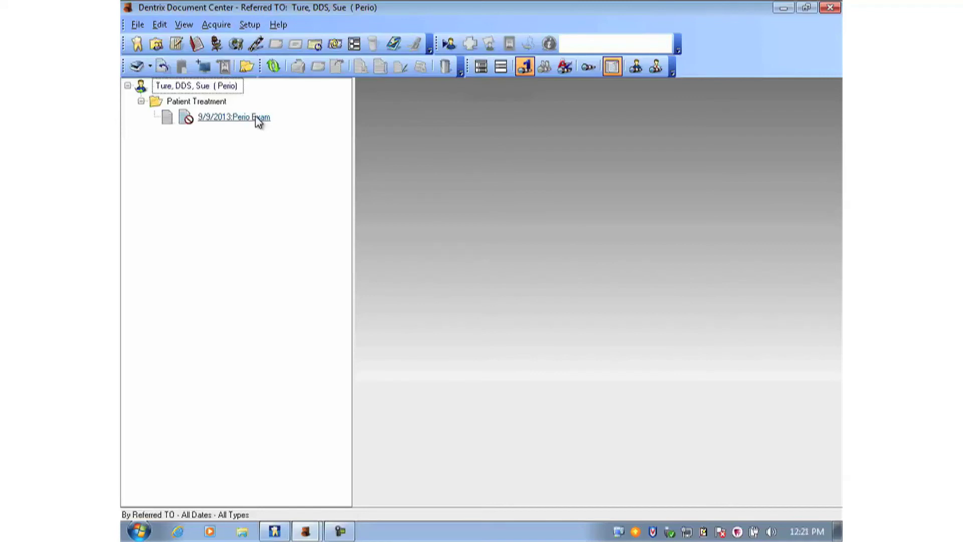
{"action": "left_click", "coordinate": [234, 117]}
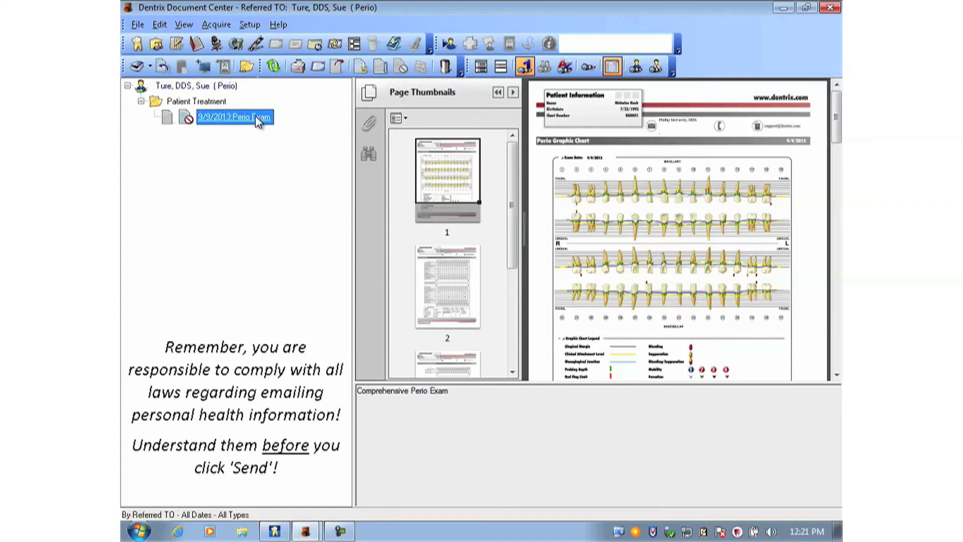
{"action": "left_click", "coordinate": [133, 26]}
Send the Perio Exam document to the periodontist as a PDF email attachment
{"action": "left_click", "coordinate": [188, 108]}
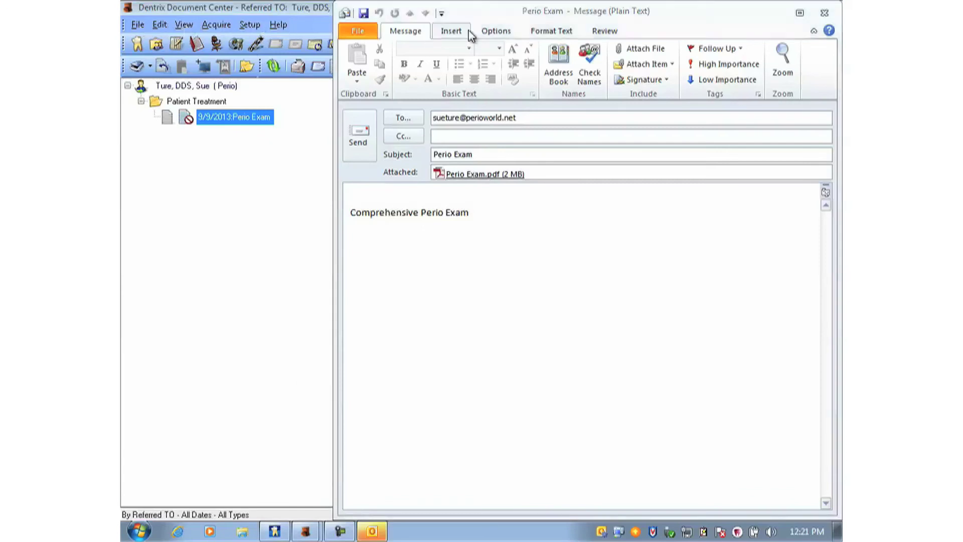
Close the Outlook message and export the Perio Exam as PDF file PerioExam in Documents
{"action": "left_click", "coordinate": [824, 13]}
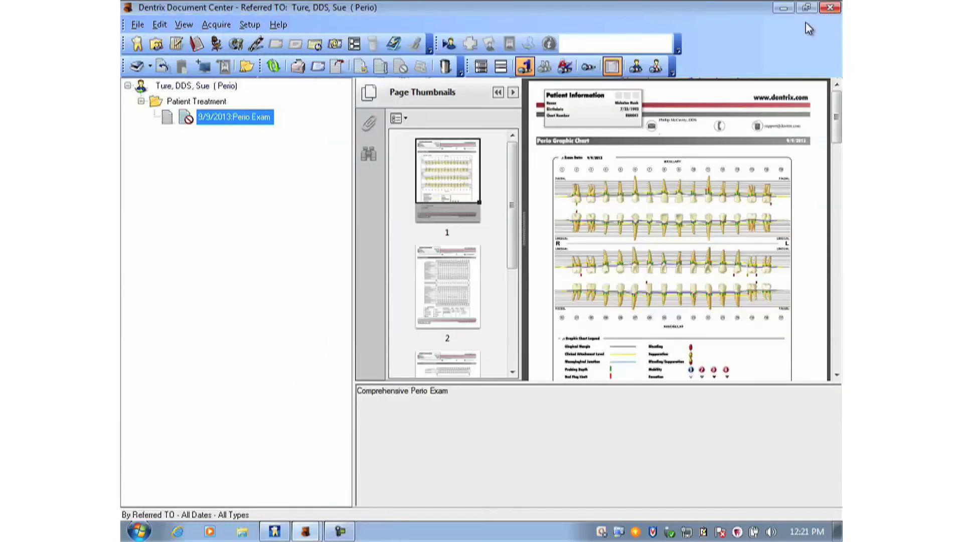
{"action": "left_click", "coordinate": [137, 24]}
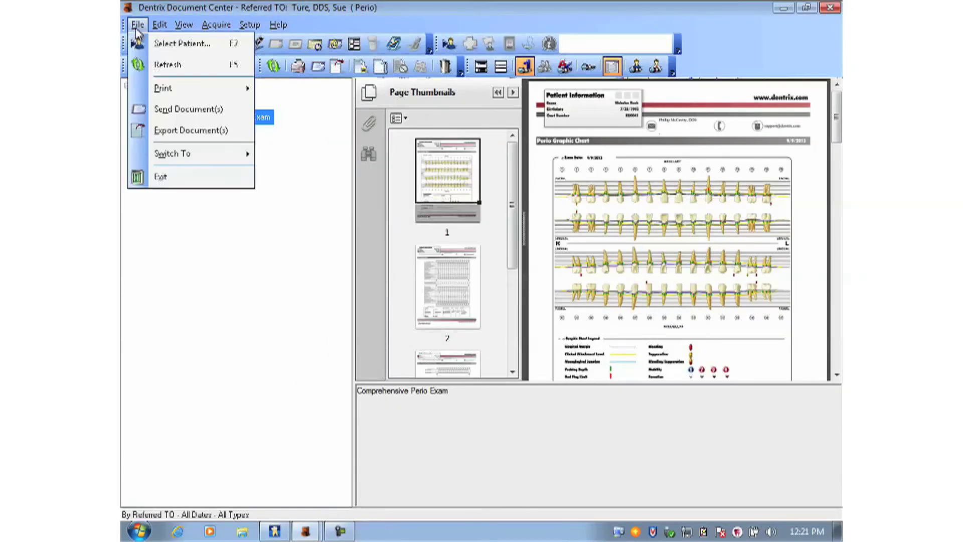
{"action": "left_click", "coordinate": [172, 131]}
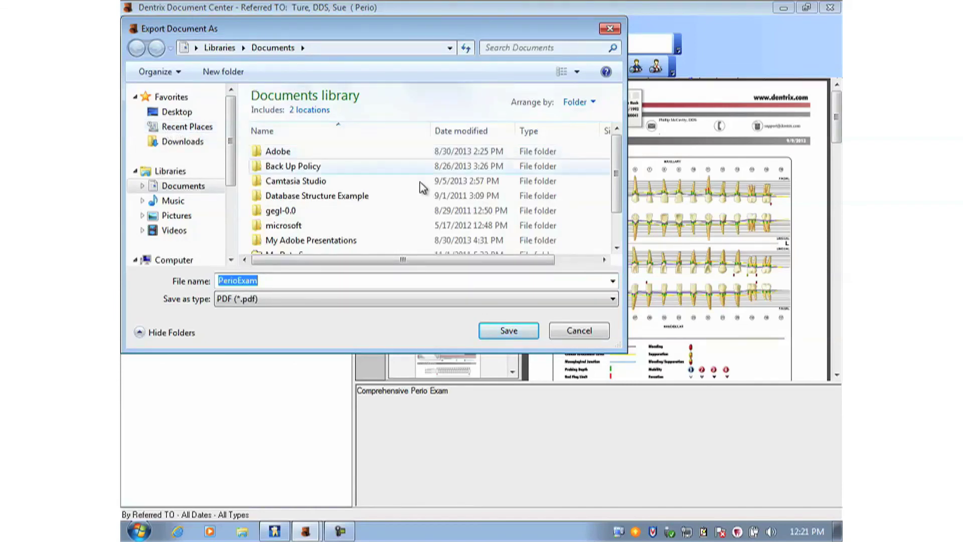
{"action": "left_click", "coordinate": [509, 330]}
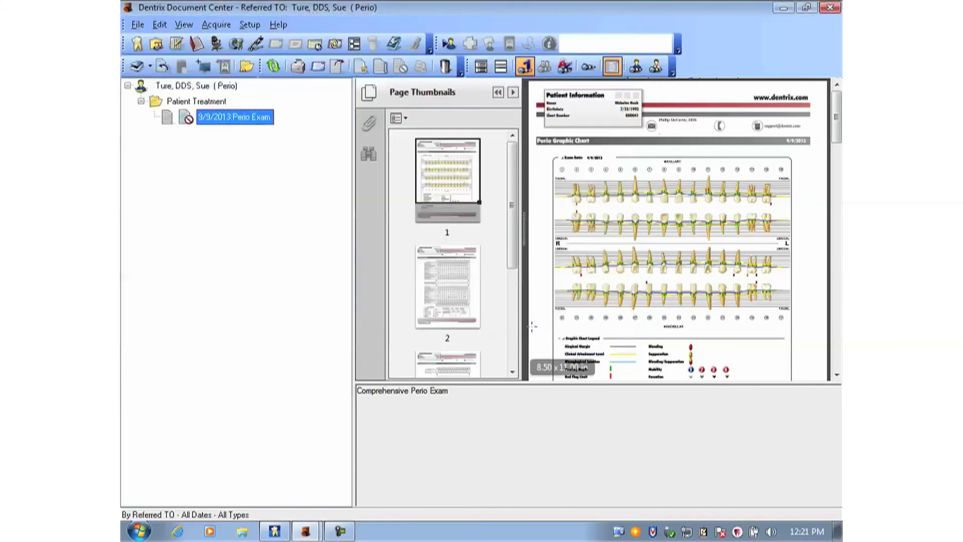